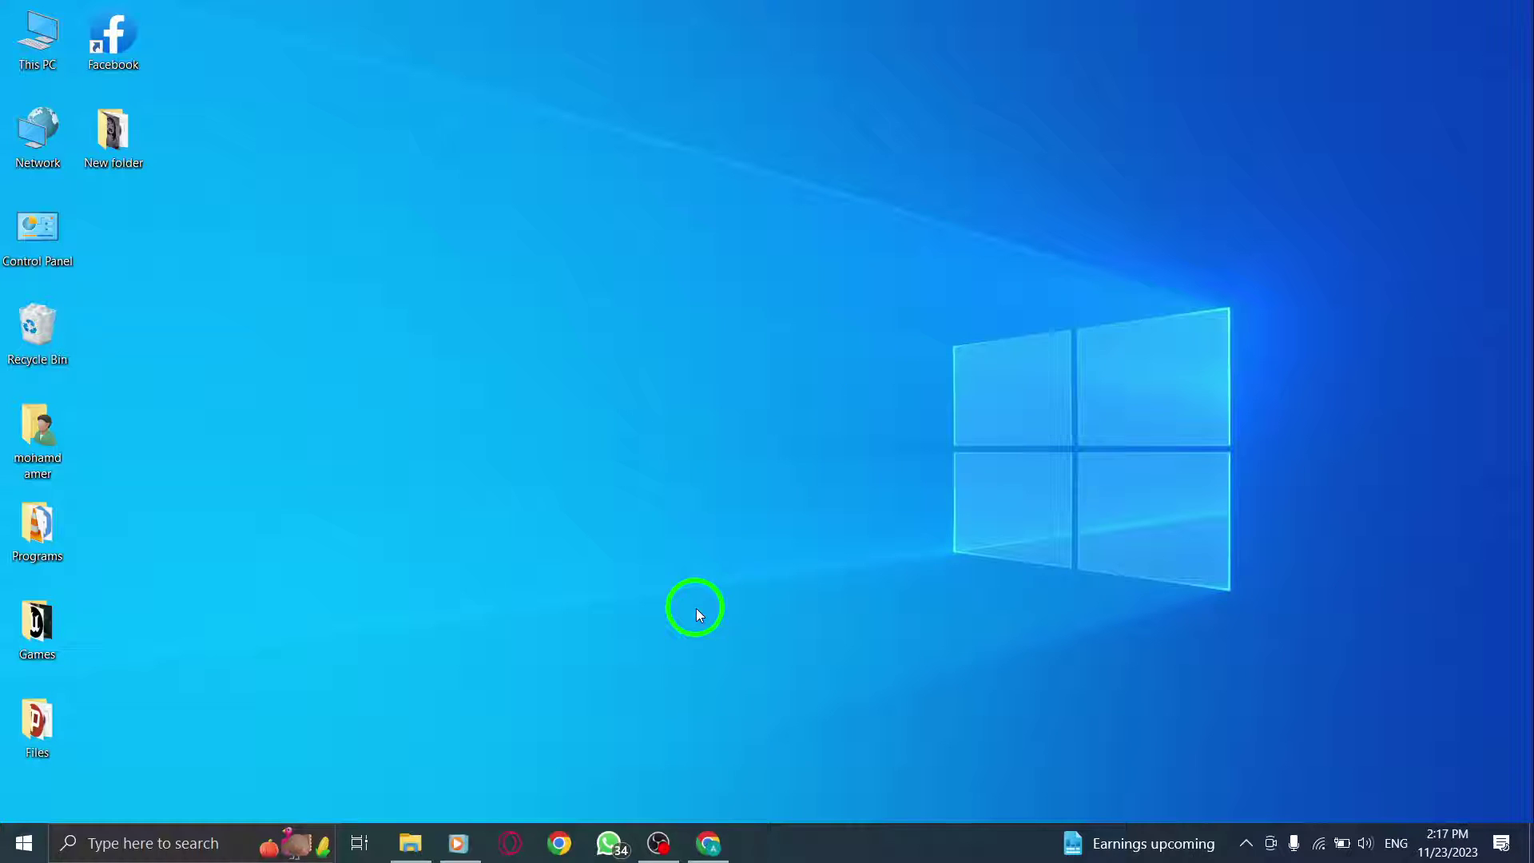
- Launch Google Chrome and open its three-dot main menu
left_click(708, 843)
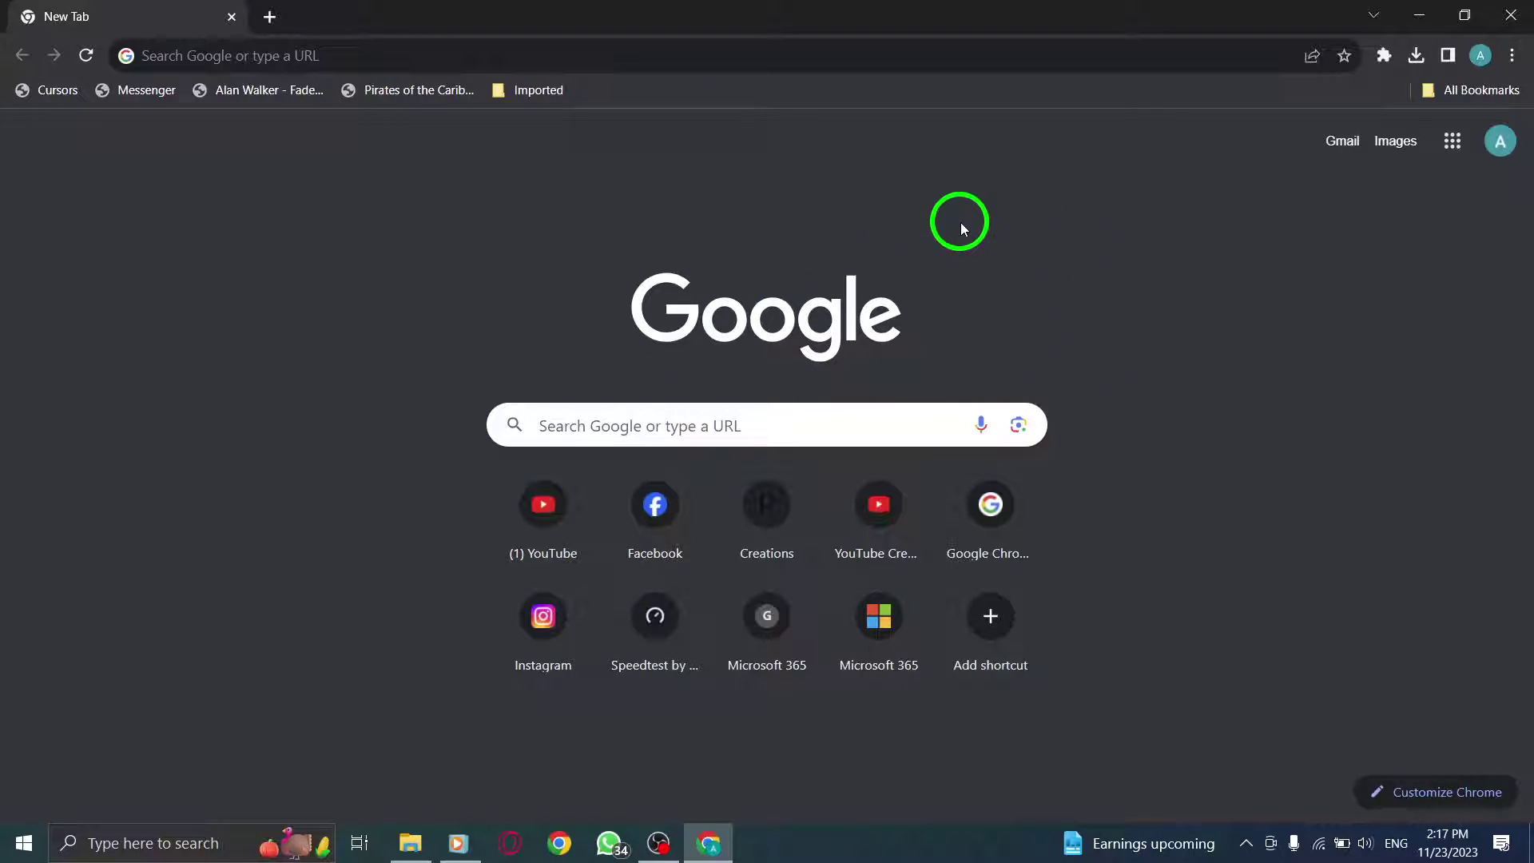
left_click(1510, 60)
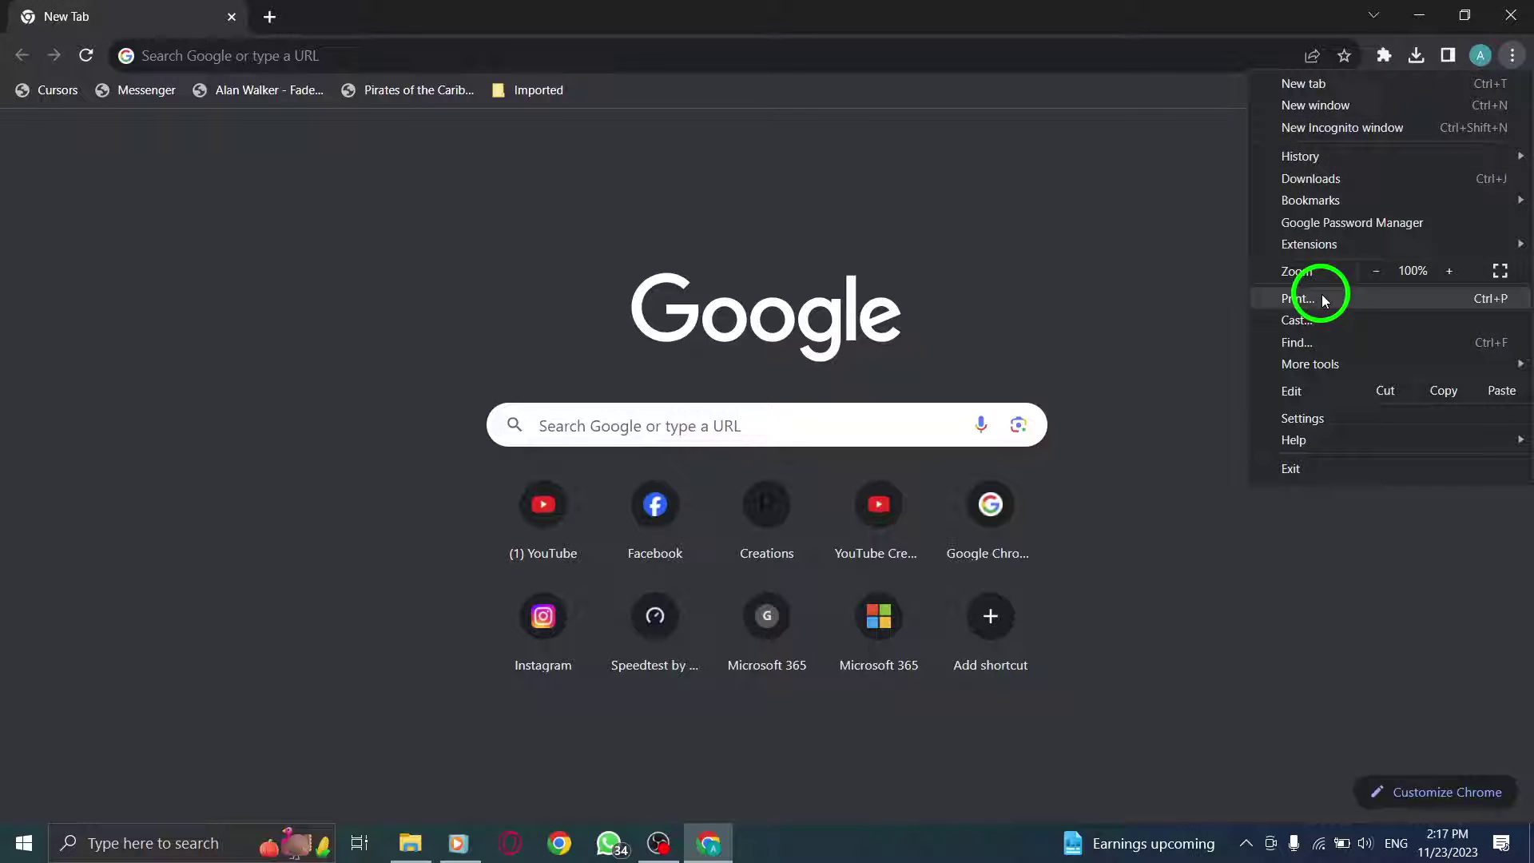
- Choose Cast... to search for TVs, which reports no devices found
left_click(1289, 320)
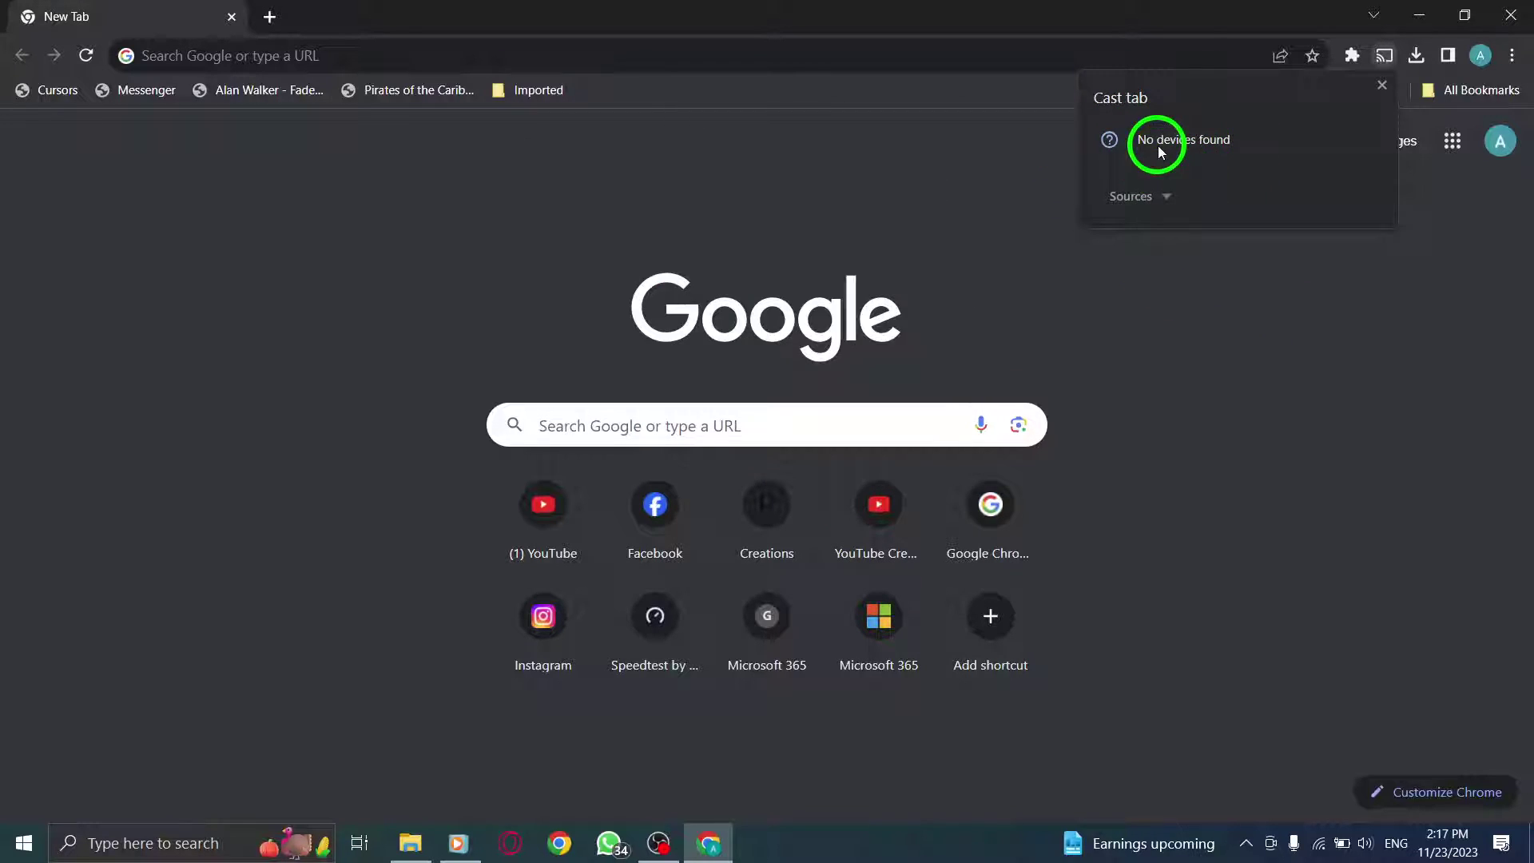
- Dismiss the Cast tab panel and minimize Chrome to the desktop
left_click(1203, 334)
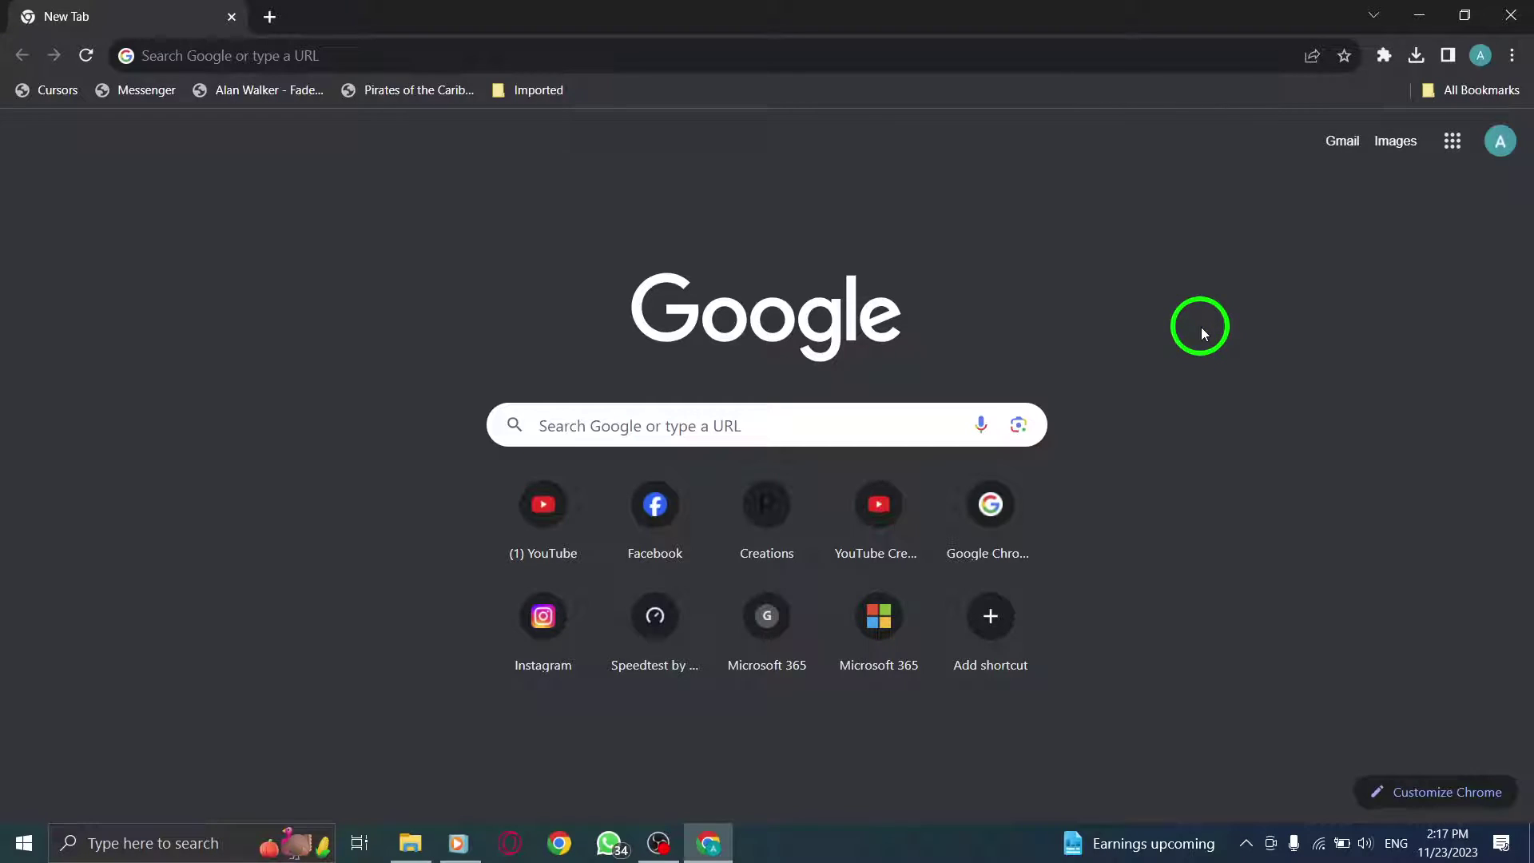
left_click(1417, 18)
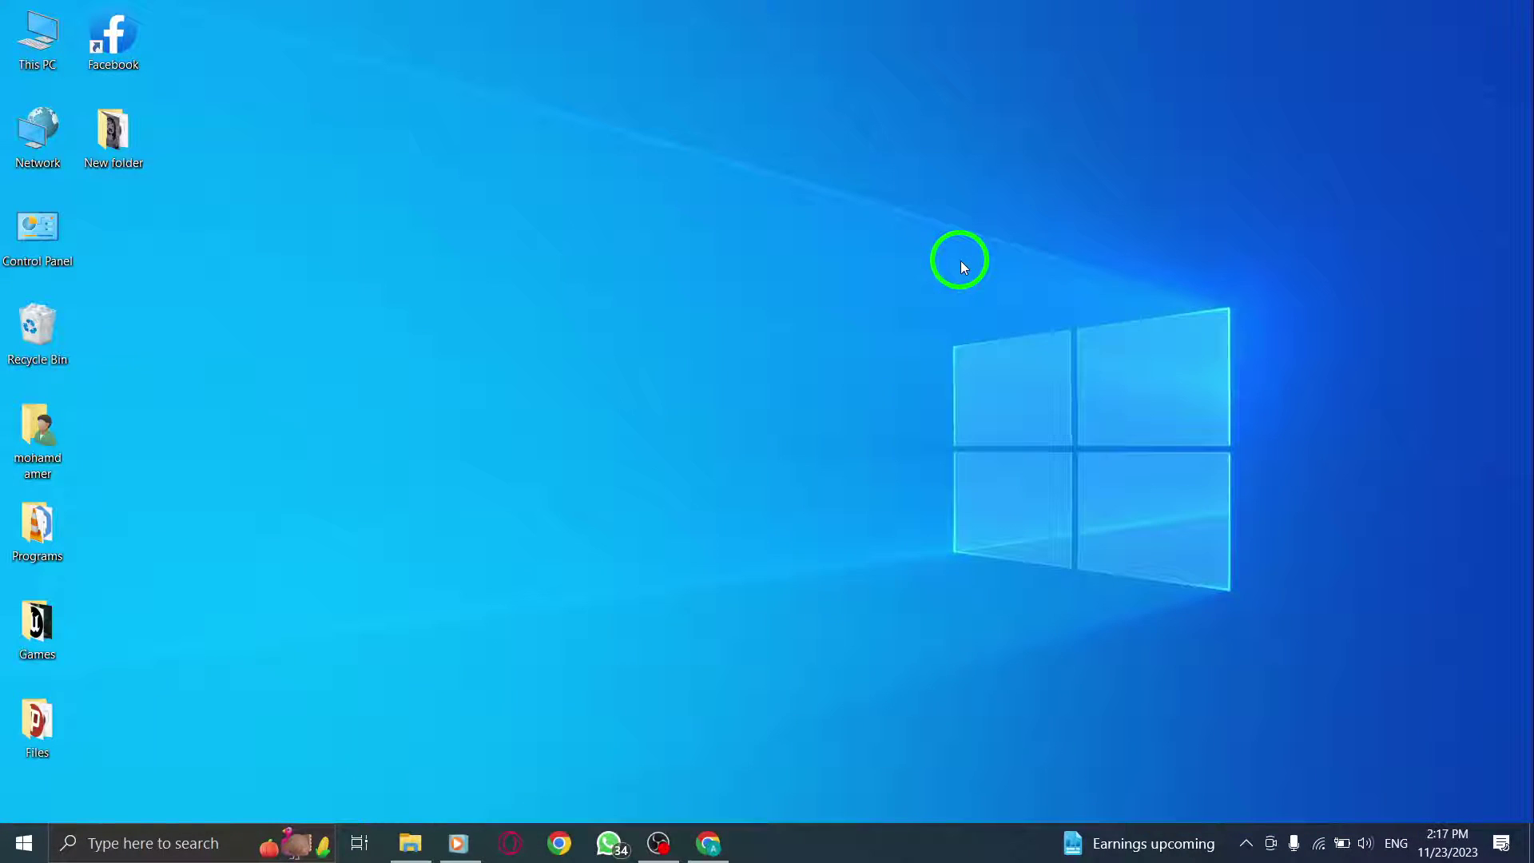